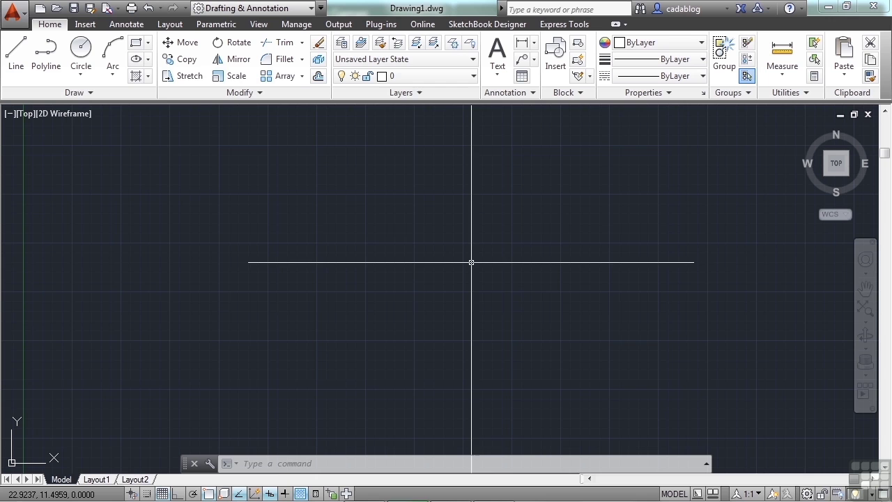
- Open Beam Clamp.dwg from folder 04 via the OPEN command, listing only drawing files
left_click(21, 18)
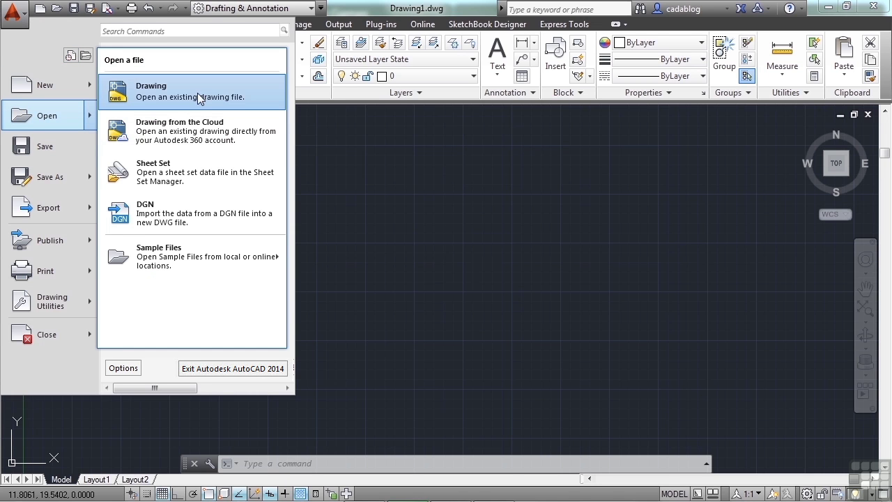
mouse_move(47, 116)
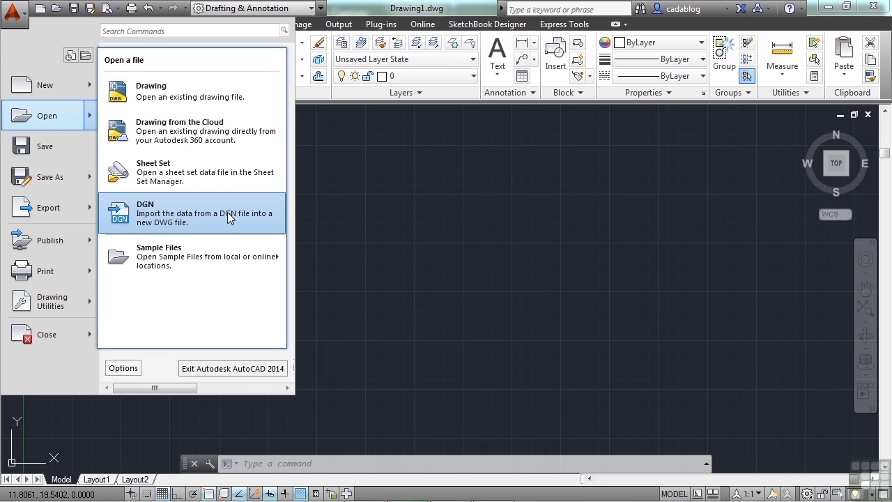
mouse_move(191, 256)
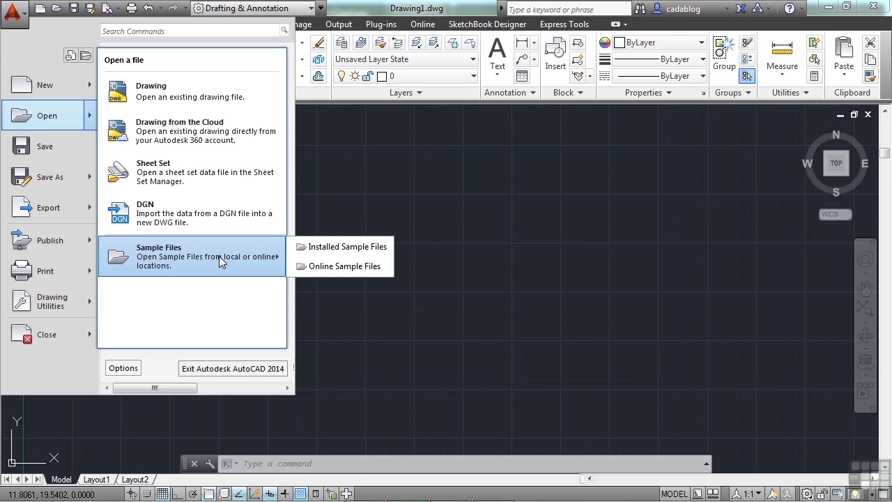
left_click(384, 216)
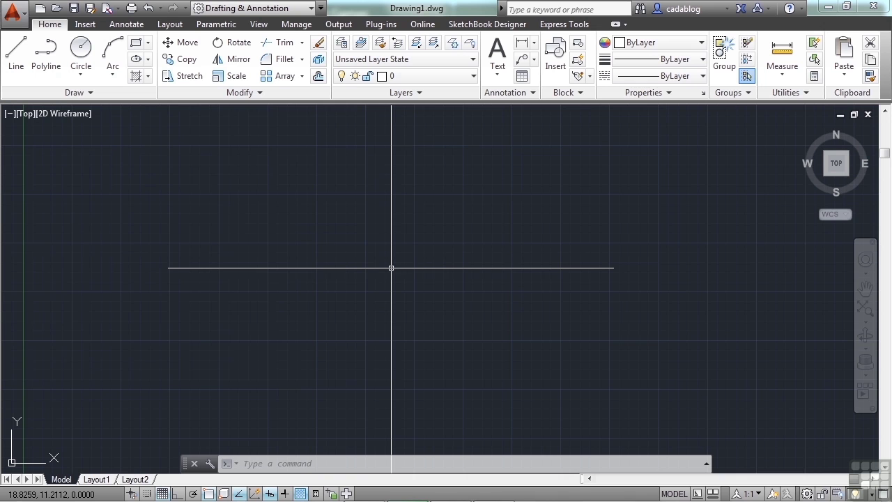
type("open")
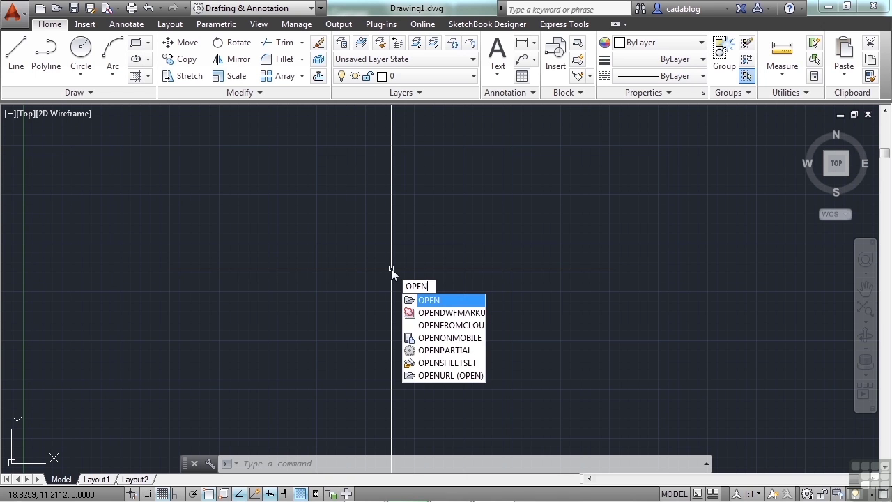
key("Return")
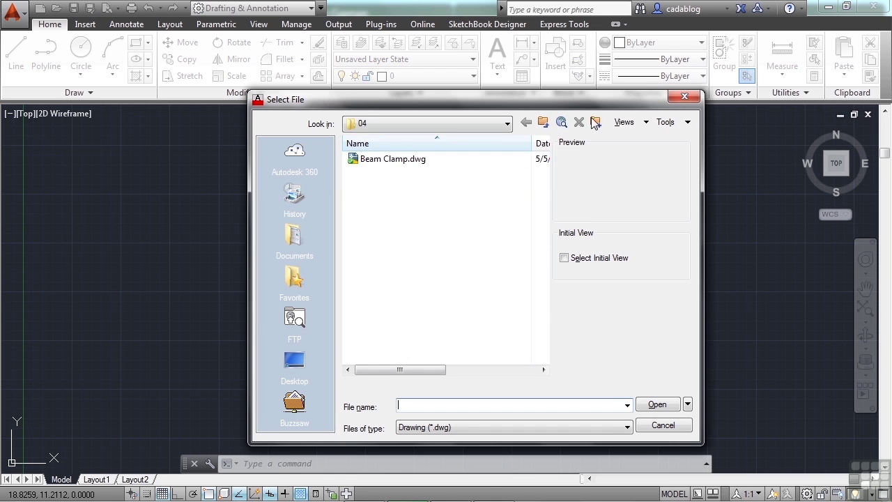
left_click_drag(628, 100, 608, 89)
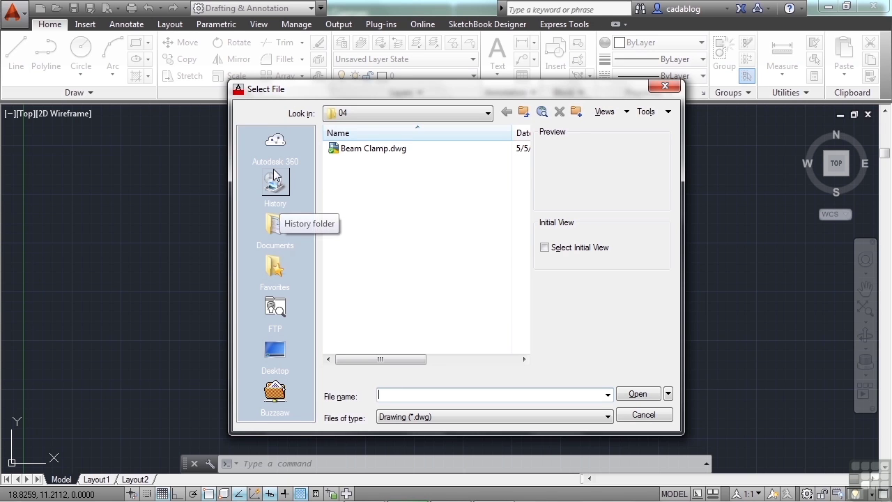
left_click(488, 113)
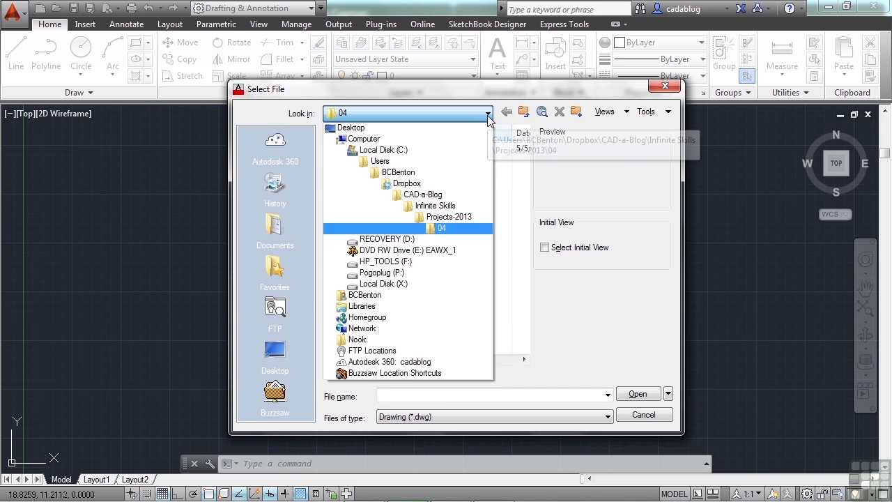
left_click(446, 228)
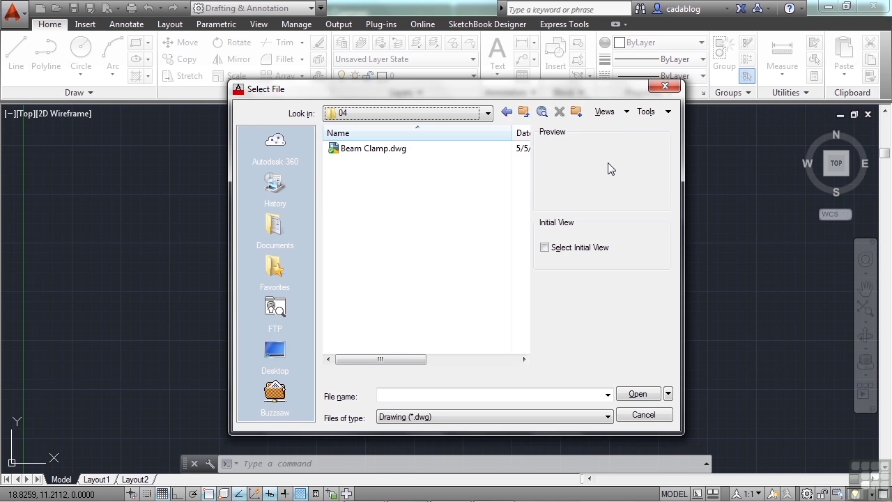
left_click(608, 418)
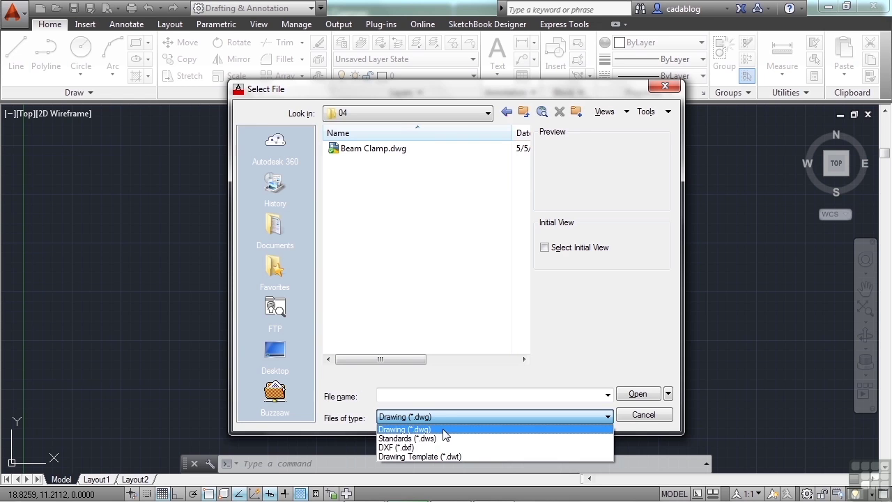
left_click(395, 166)
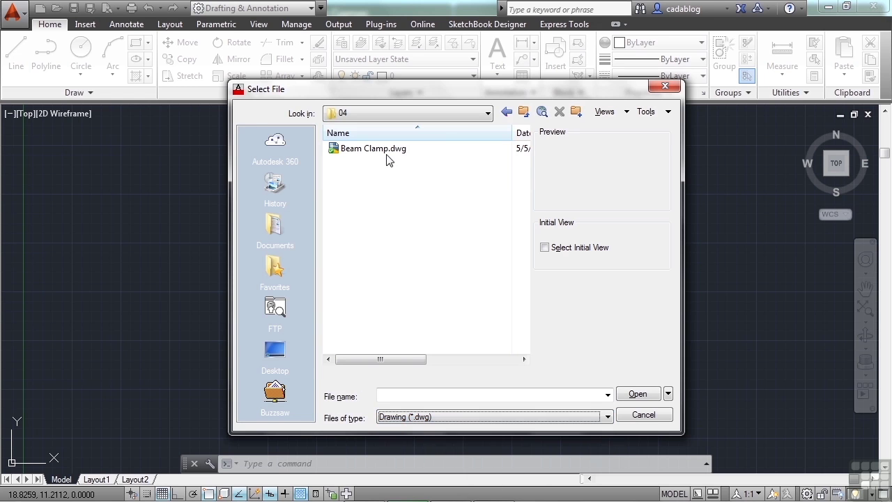
left_click(384, 150)
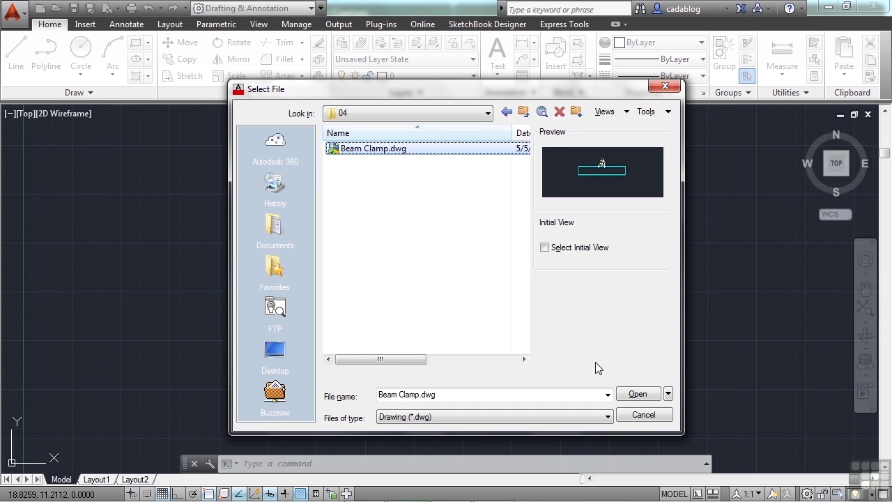
left_click(640, 394)
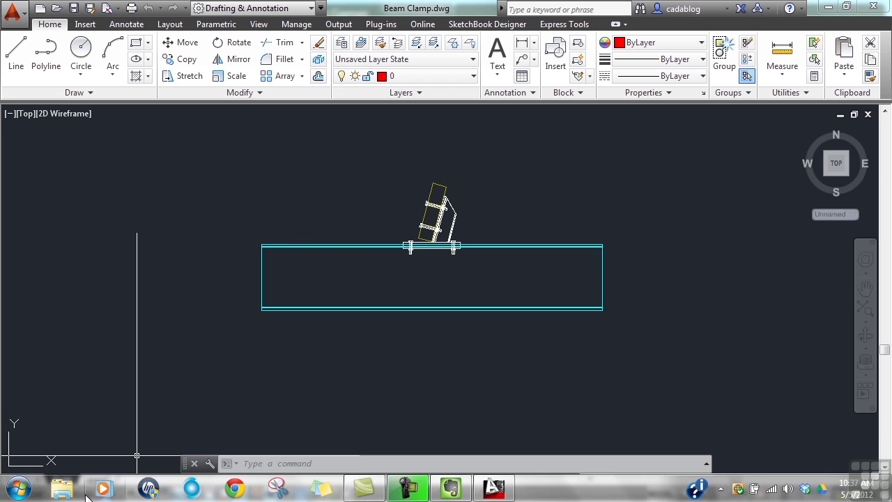
right_click(62, 487)
left_click(70, 432)
left_click(236, 165)
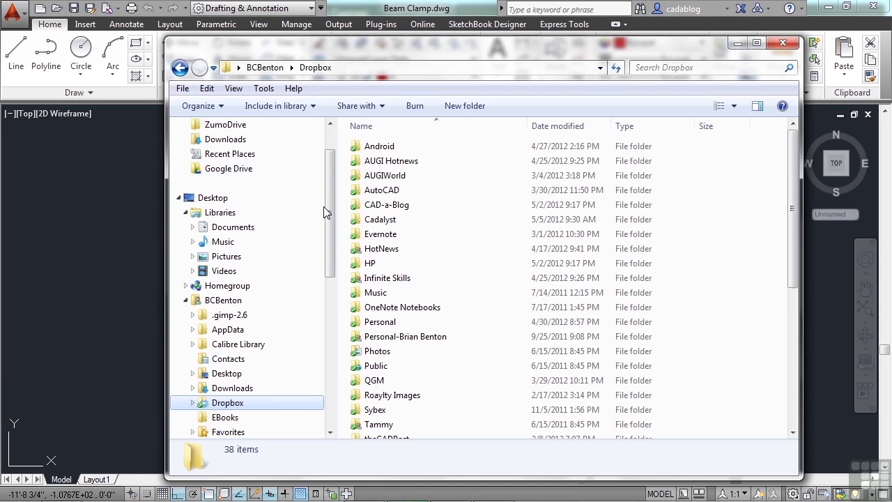
double_click(384, 205)
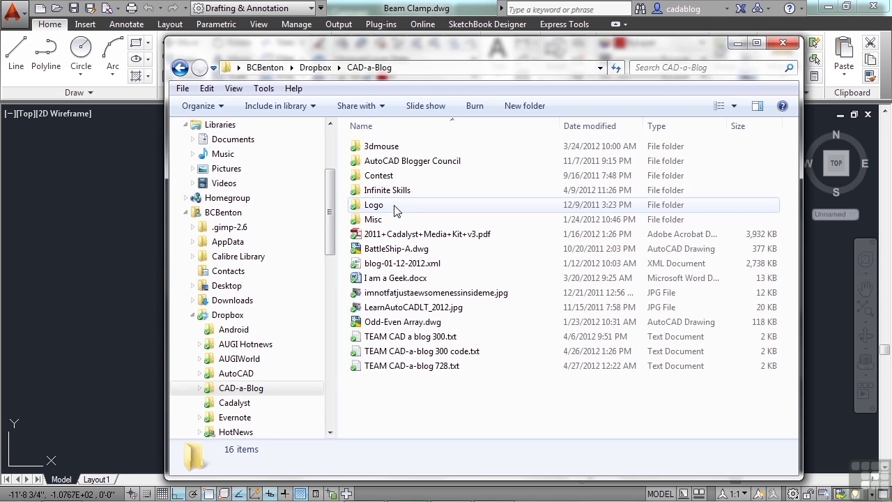
double_click(399, 191)
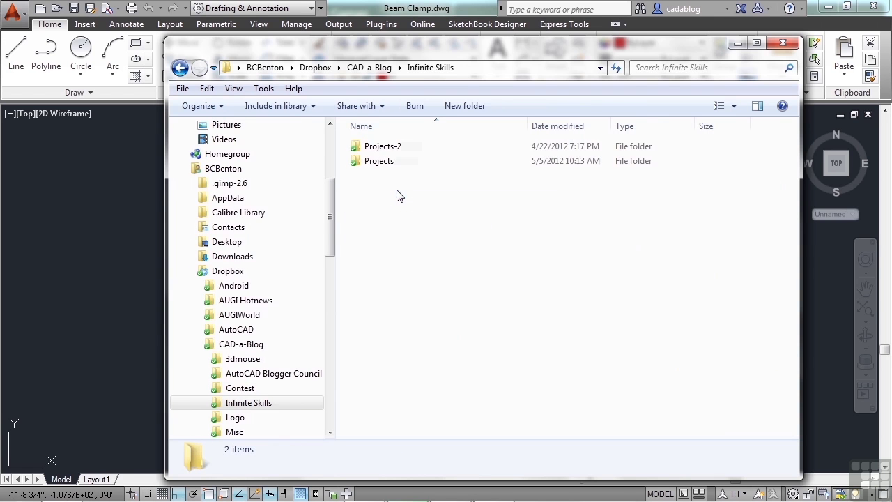
double_click(402, 169)
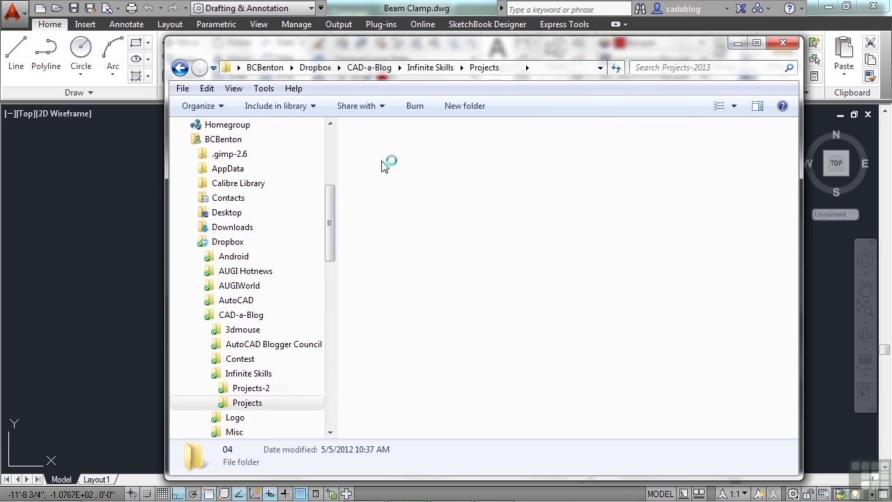
double_click(382, 162)
left_click(422, 163)
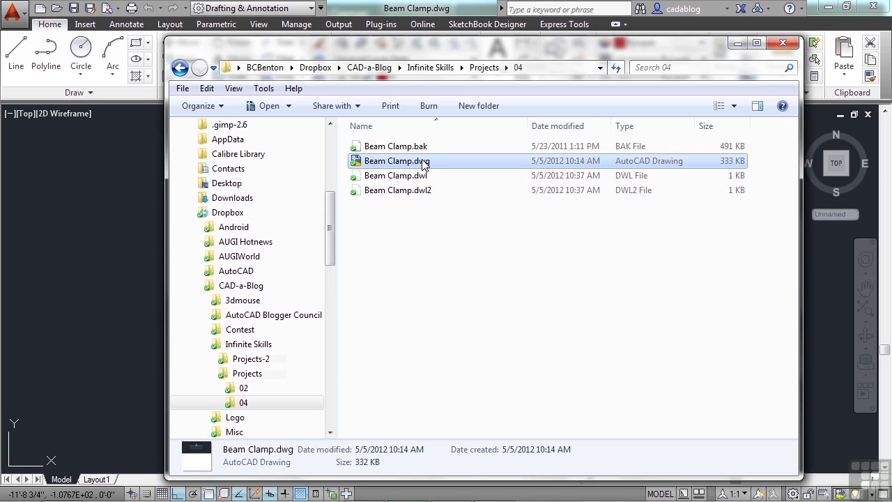
right_click(416, 161)
left_click(459, 142)
left_click(781, 45)
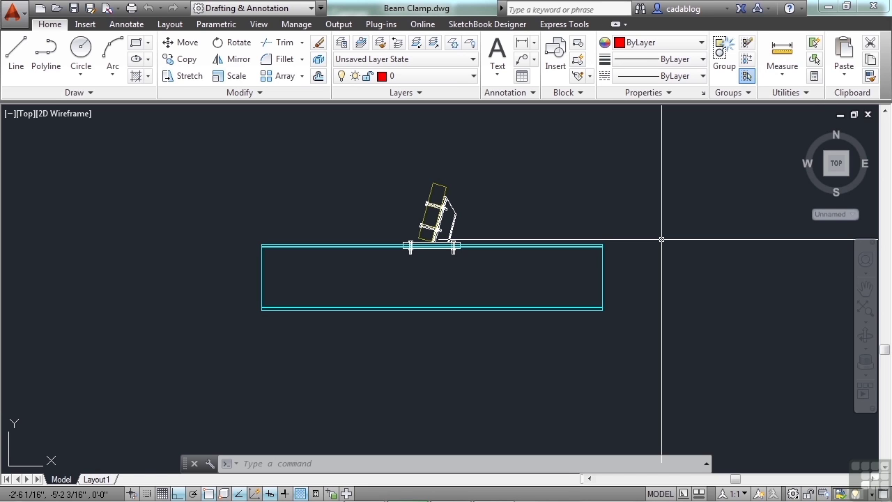
- Open Wheel Assembly.dwg from the Application menu's Recent Documents list
left_click(19, 22)
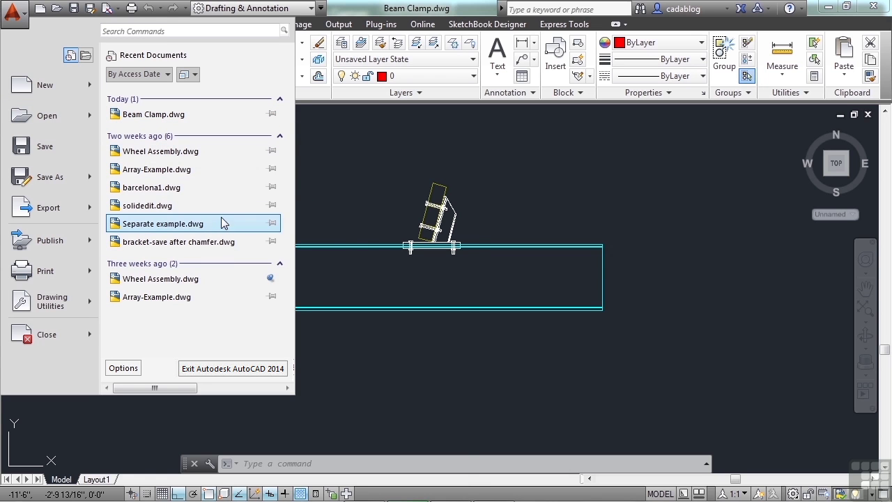
left_click(176, 150)
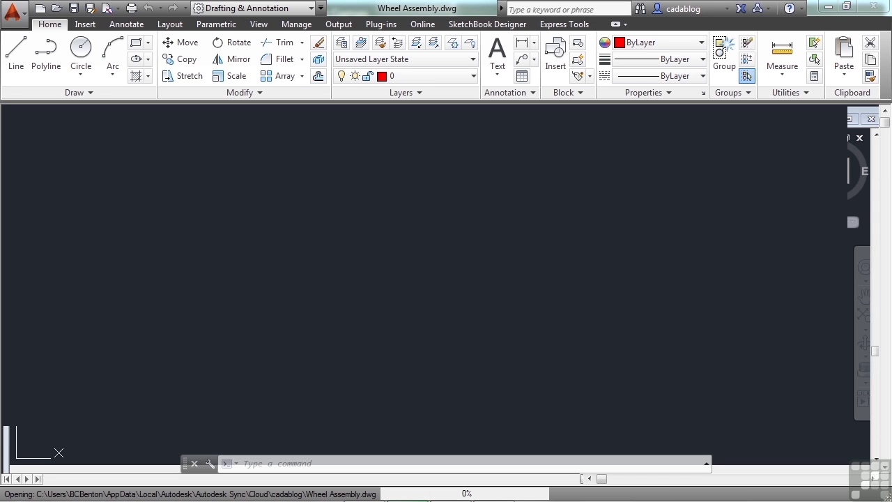
left_click(422, 184)
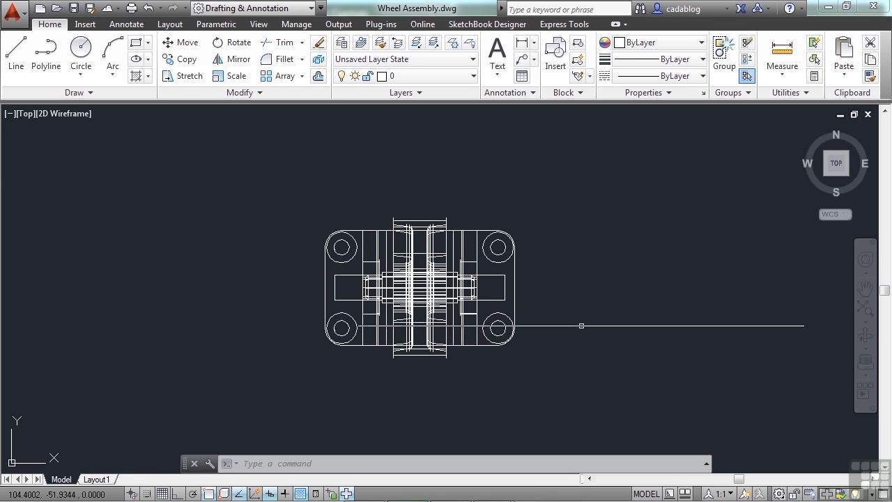
left_click(19, 23)
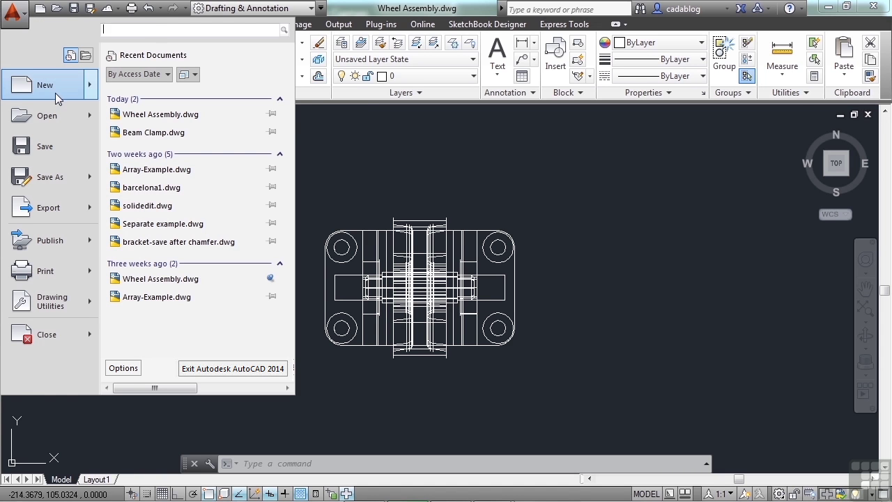
mouse_move(46, 85)
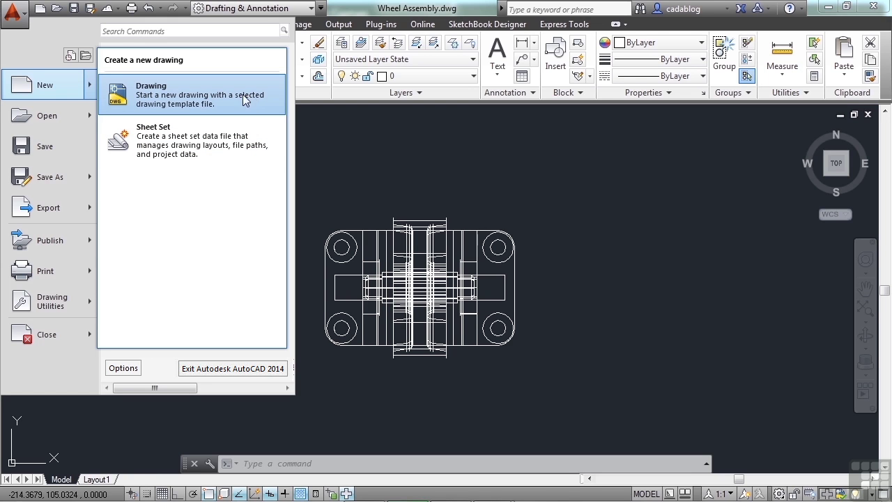
left_click(207, 94)
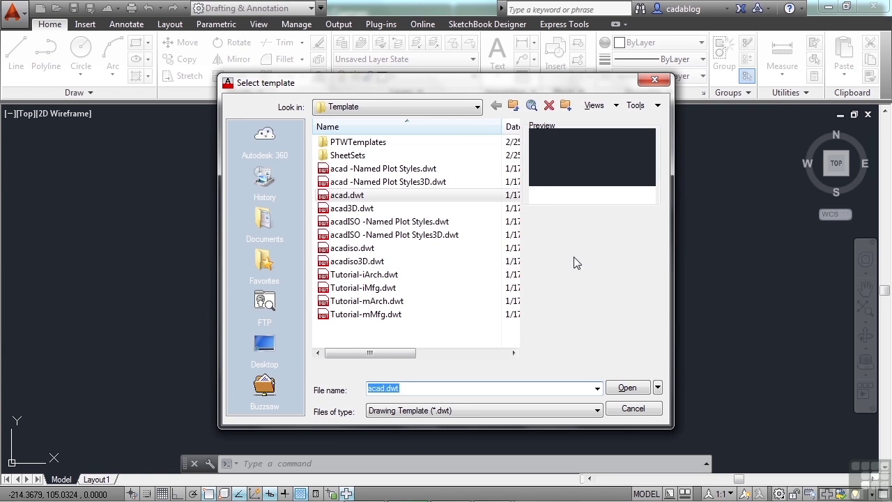
left_click(633, 409)
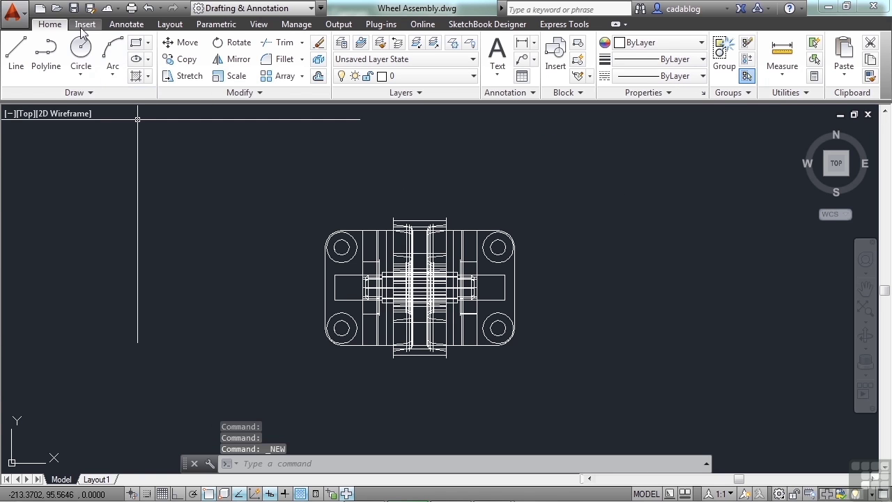
- From Quick Access New, preview the acad3D and acad -Named Plot Styles templates, then select acad.dwt
left_click(40, 10)
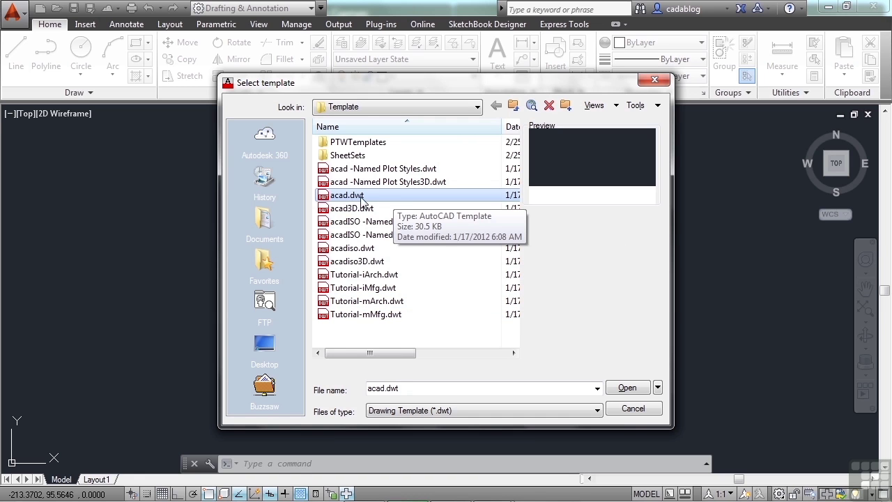
left_click(380, 210)
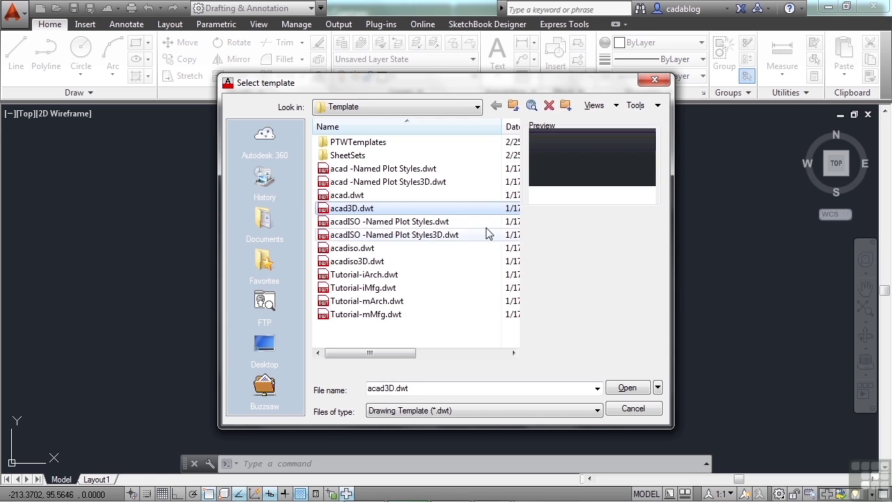
left_click(432, 168)
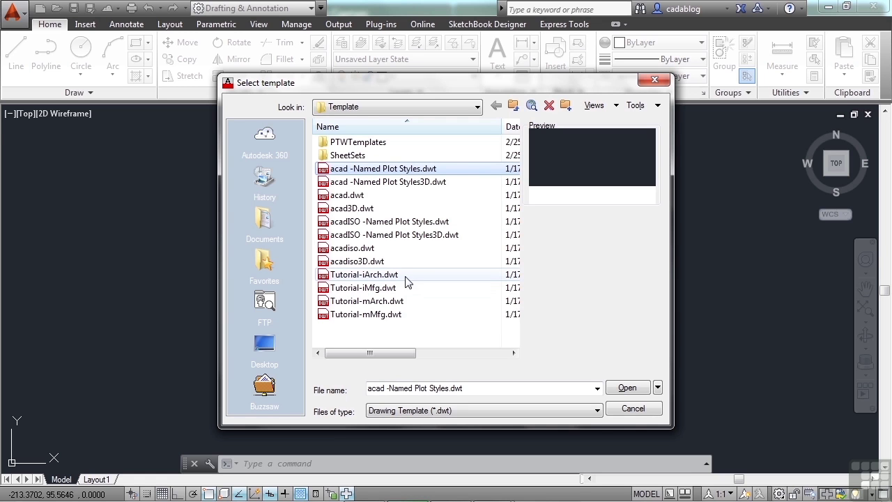
mouse_move(367, 301)
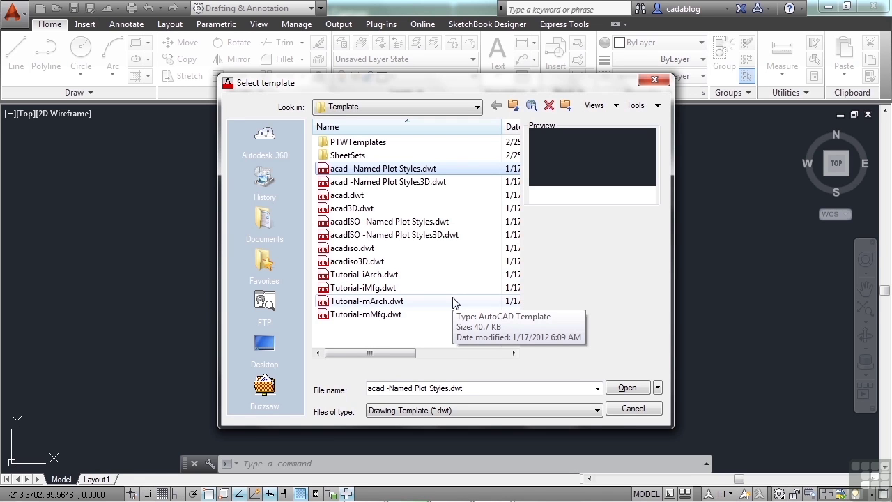
left_click(356, 196)
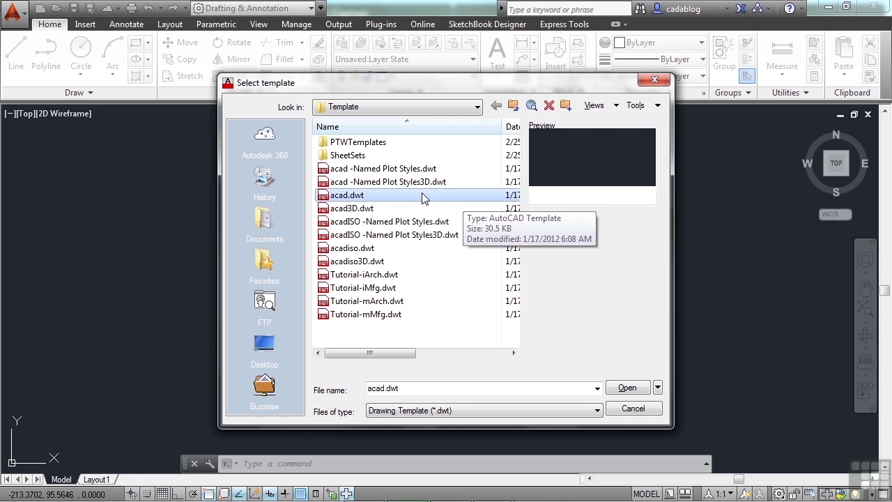
- Create Drawing2 from acad.dwt, then start Drawing3 from acad.dwt with the NEW command
left_click(627, 387)
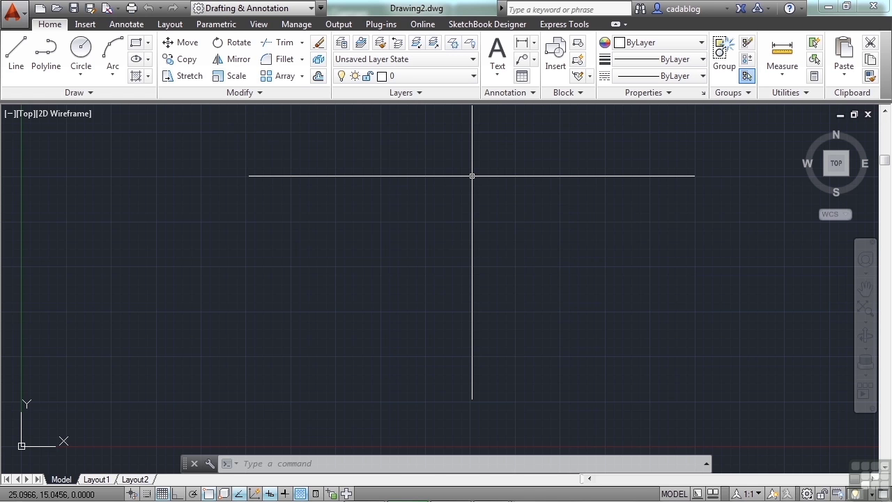
type("new")
key("Return")
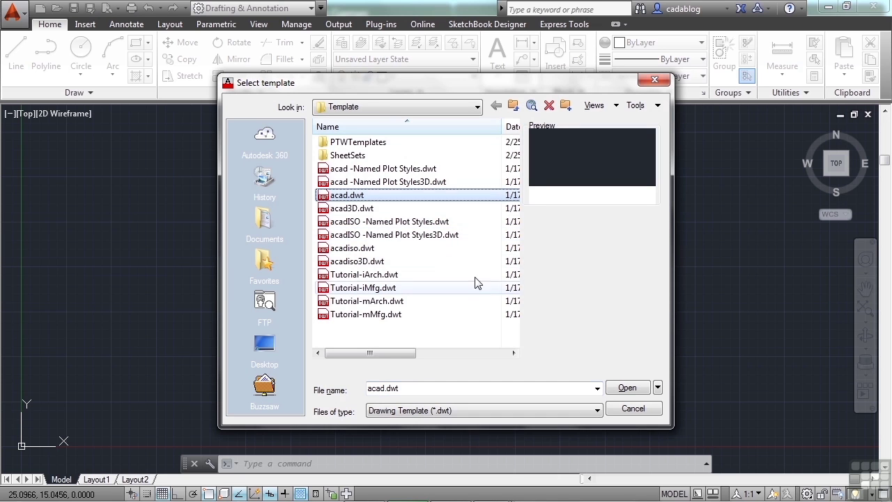
double_click(378, 195)
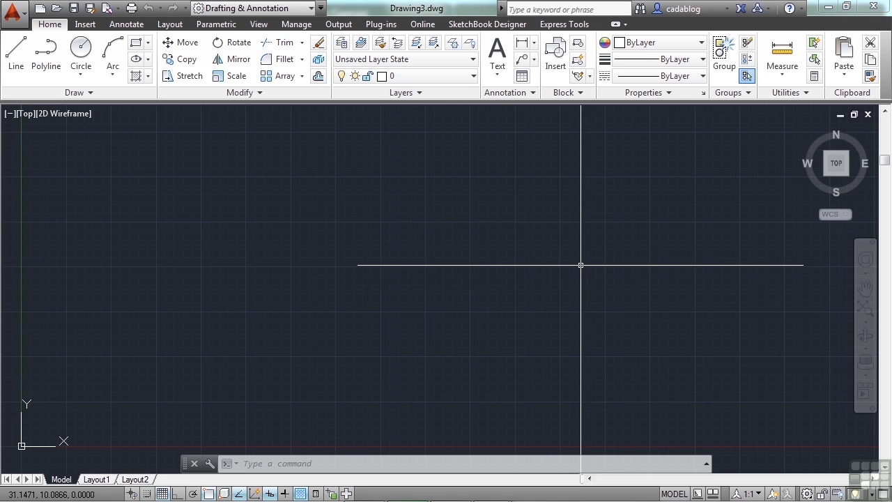
- Start Drawing4 from acad.dwt with NEW and bring up its save window
type("new")
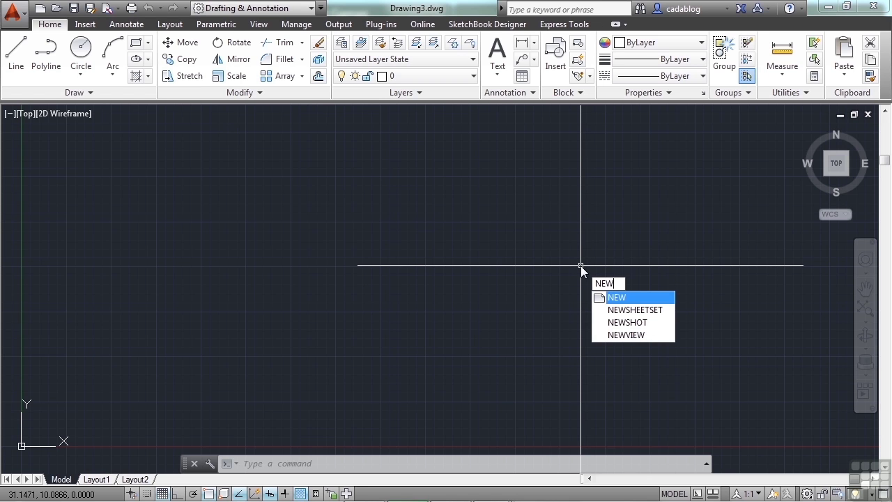
key("Return")
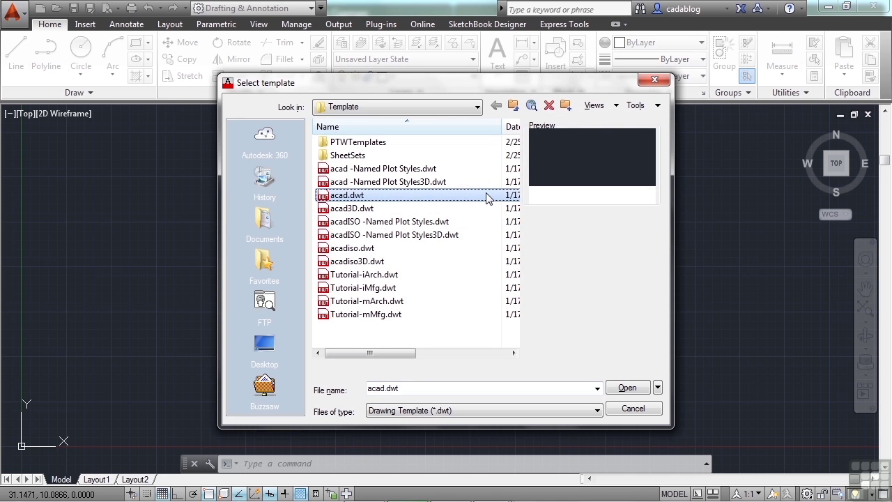
left_click(624, 390)
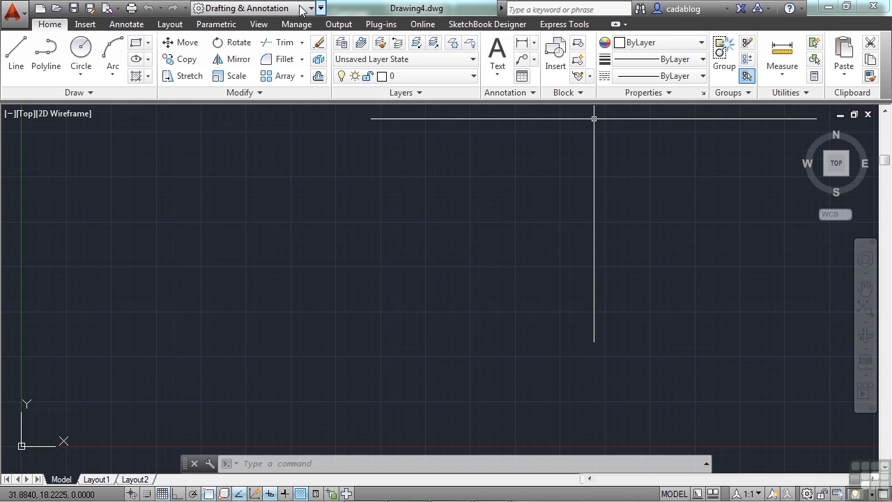
left_click(74, 9)
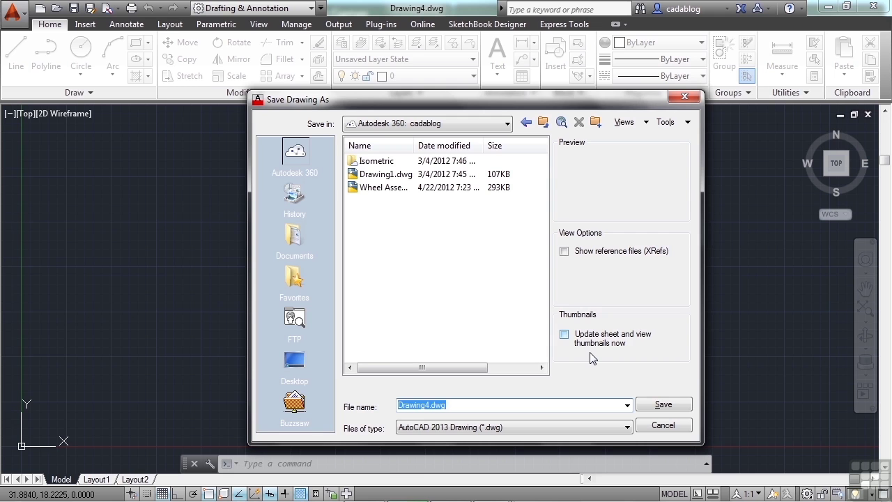
left_click(670, 425)
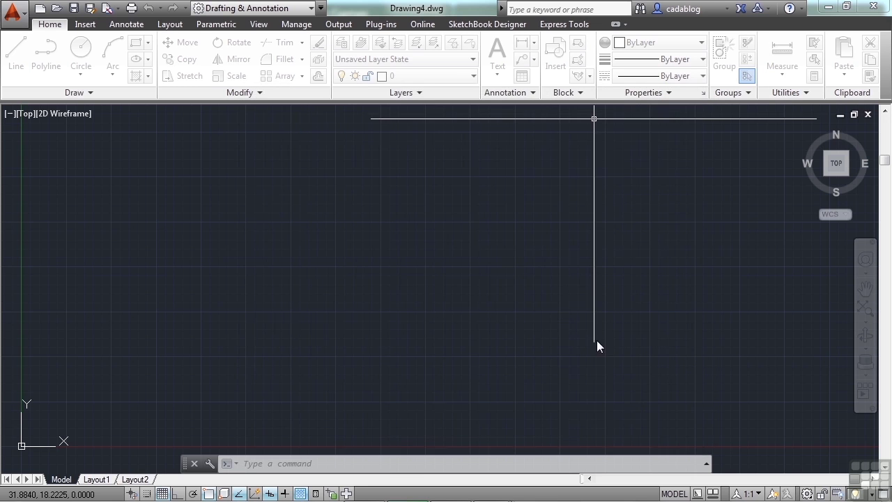
- Open acad.dwt for editing, with Files of type set to Drawing Template (*.dwt)
type("open")
key("Return")
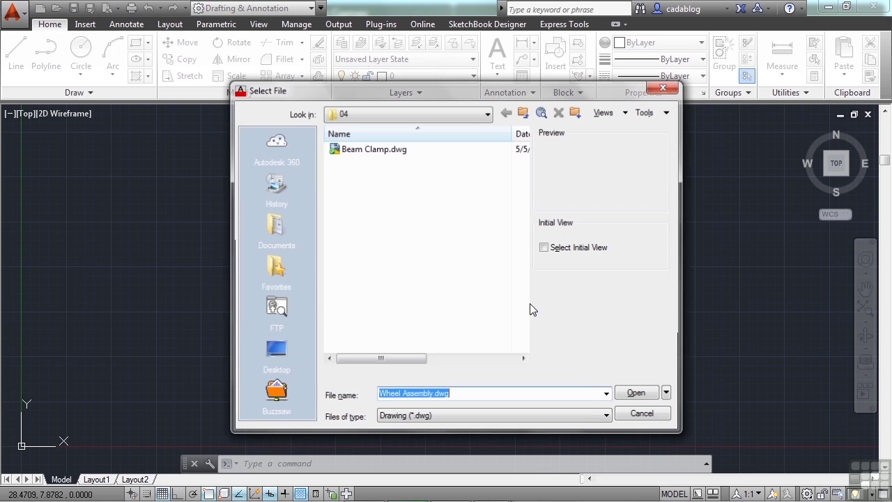
left_click(600, 417)
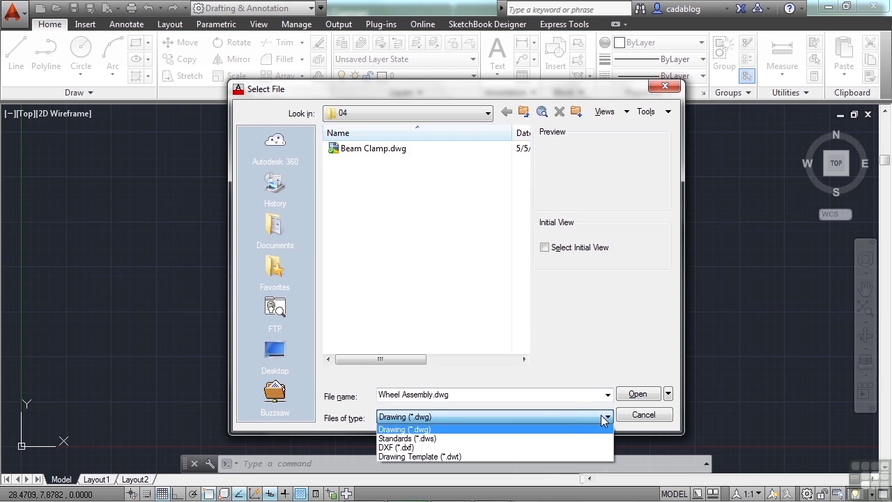
left_click(472, 456)
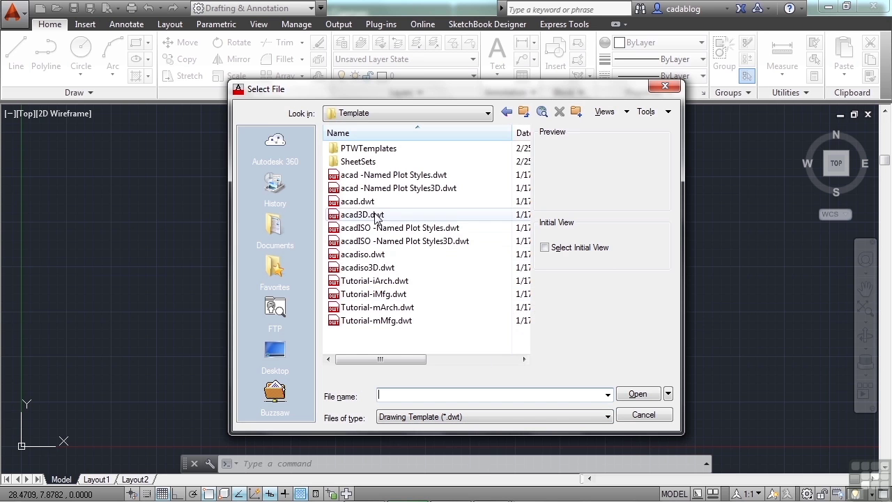
left_click(363, 202)
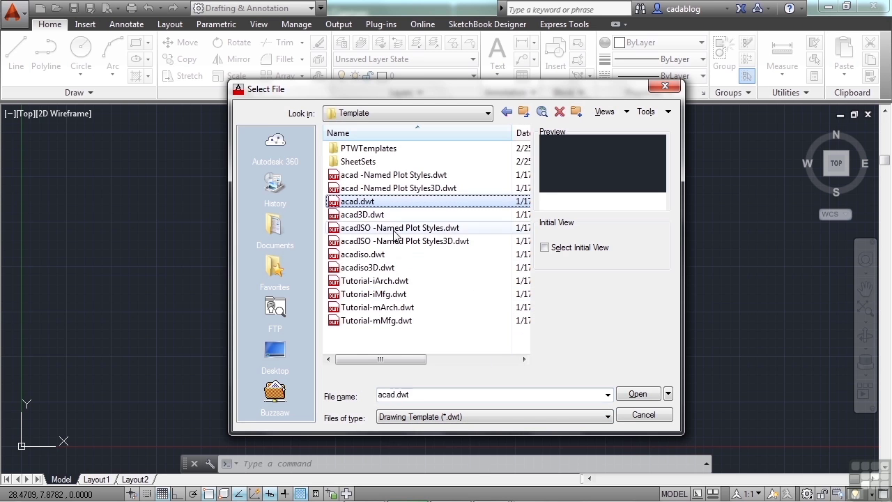
left_click(637, 394)
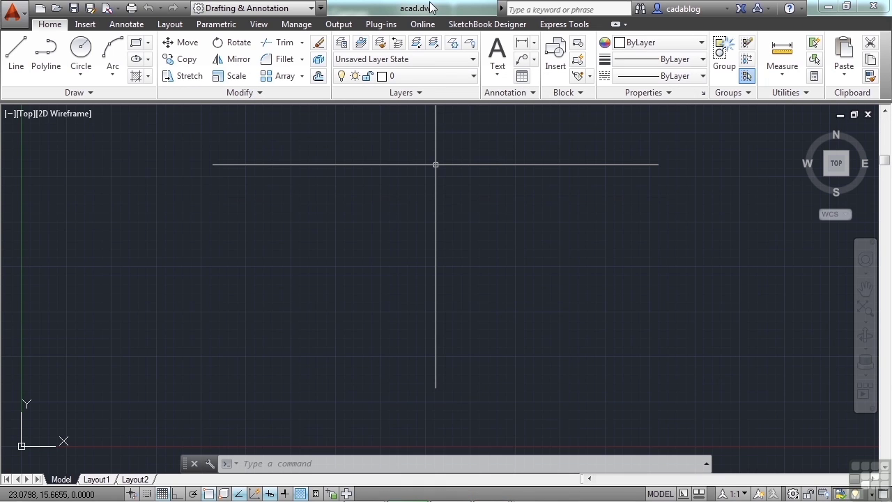